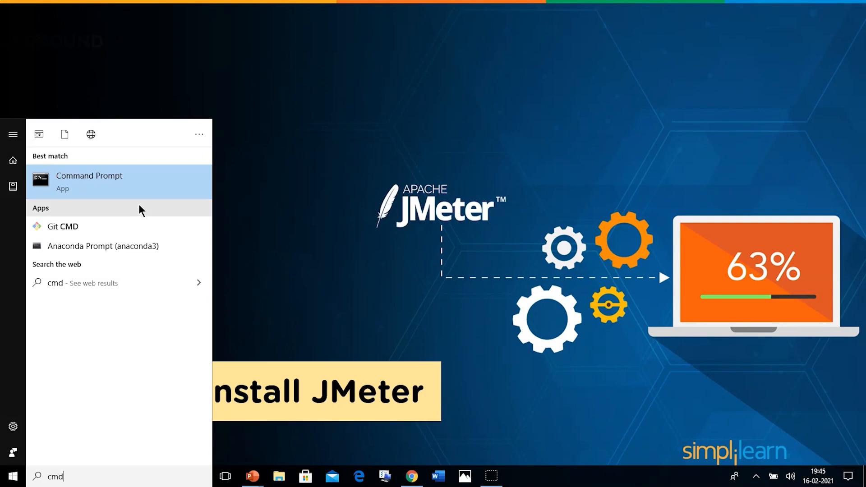
Check the installed Java version by running java -version in Command Prompt
{"action": "left_click", "coordinate": [137, 195]}
{"action": "type", "text": "java -version"}
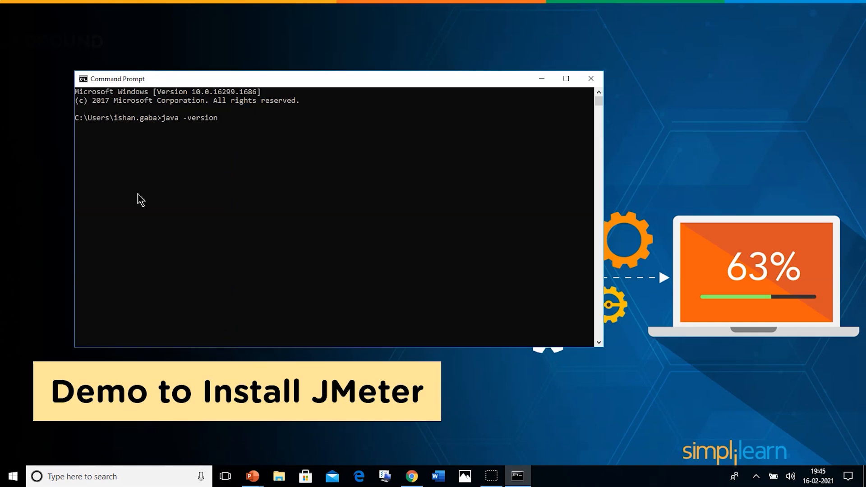
{"action": "key", "text": "Return"}
{"action": "left_click_drag", "start_coordinate": [232, 126], "coordinate": [93, 132]}
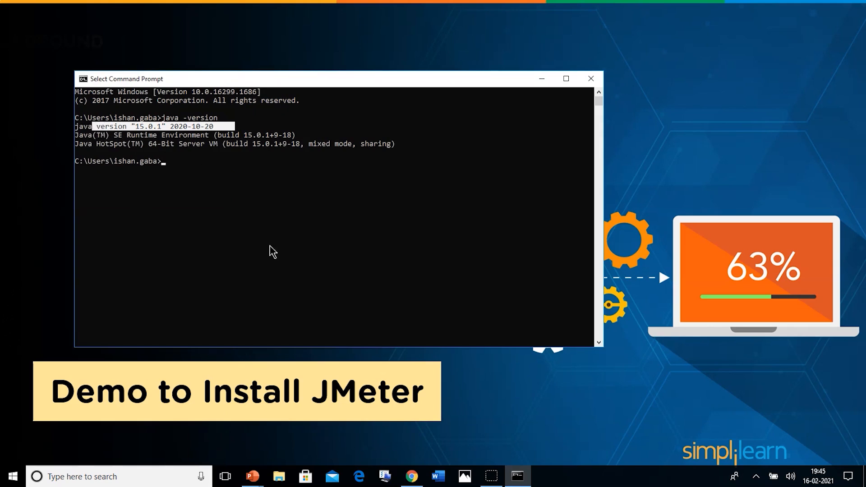
Switch to Chrome, search Google for "download jmeter" and open the Apache JMeter download page
{"action": "left_click", "coordinate": [412, 476]}
{"action": "left_click", "coordinate": [392, 224]}
{"action": "type", "text": "download jmeter"}
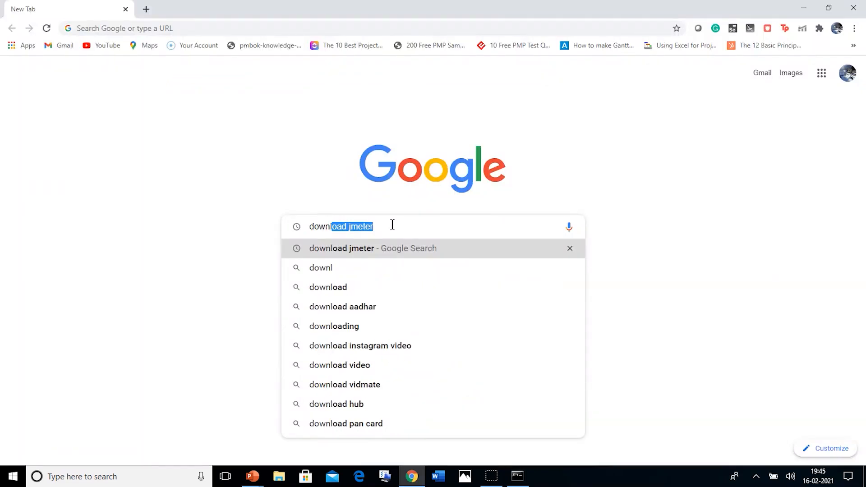
{"action": "key", "text": "Return"}
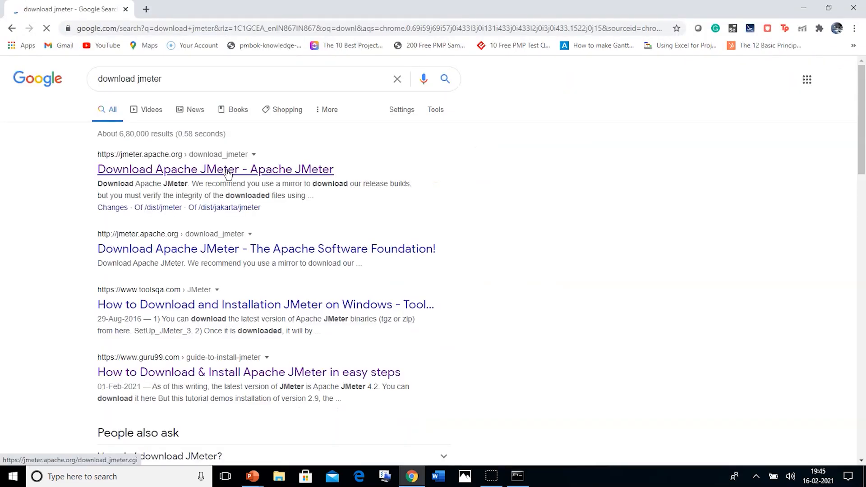
{"action": "left_click", "coordinate": [228, 174]}
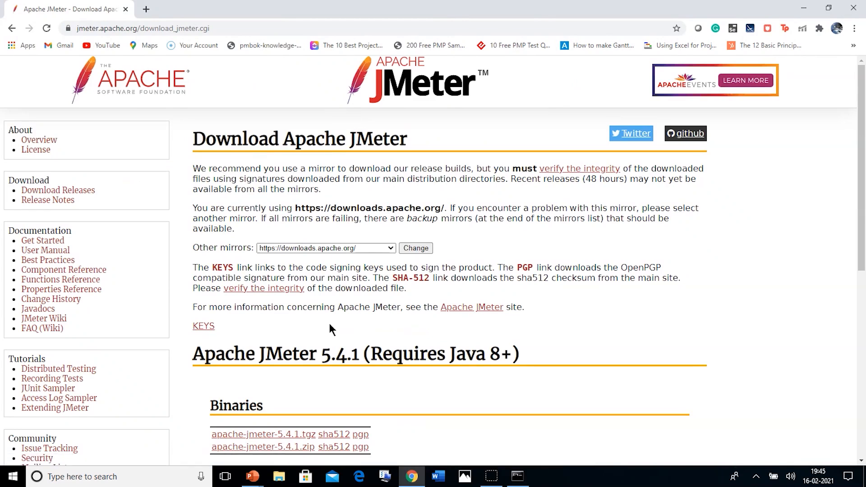
Download the apache-jmeter-5.4.1.zip binary and show the downloaded archive in its folder
{"action": "scroll", "coordinate": [330, 326], "scroll_direction": "down", "scroll_amount": 4}
{"action": "left_click_drag", "start_coordinate": [374, 247], "coordinate": [241, 255]}
{"action": "left_click", "coordinate": [247, 263]}
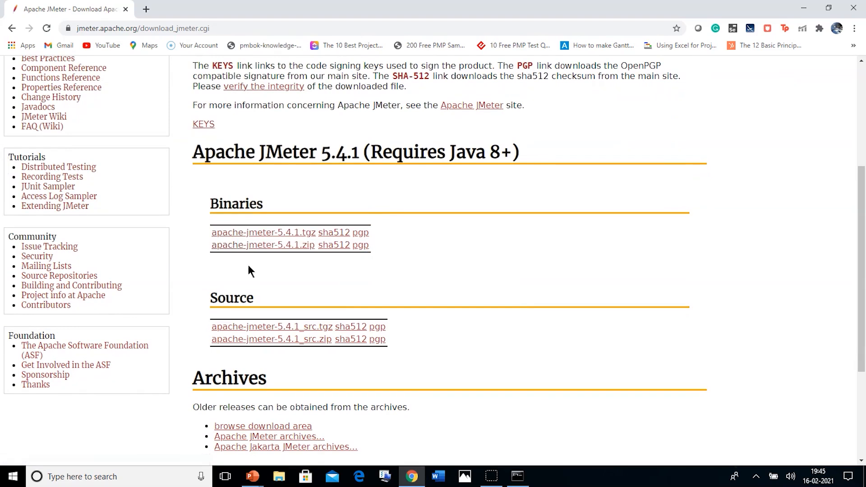
{"action": "left_click", "coordinate": [246, 246]}
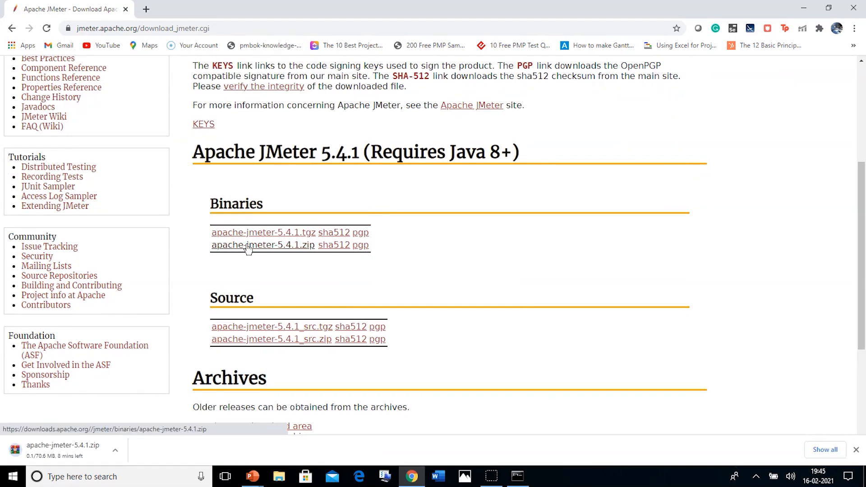
{"action": "left_click", "coordinate": [115, 450]}
{"action": "left_click", "coordinate": [132, 413]}
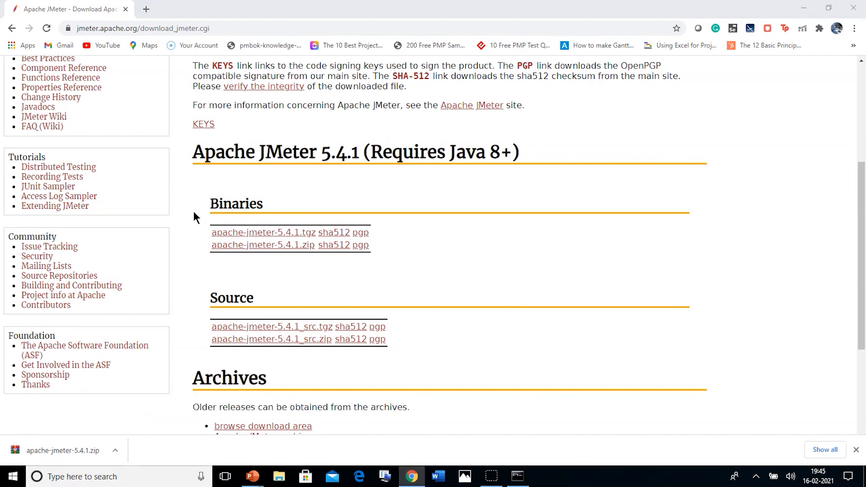
Extract the apache-jmeter-5.4.1 archive into its own folder within Downloads
{"action": "right_click", "coordinate": [174, 126]}
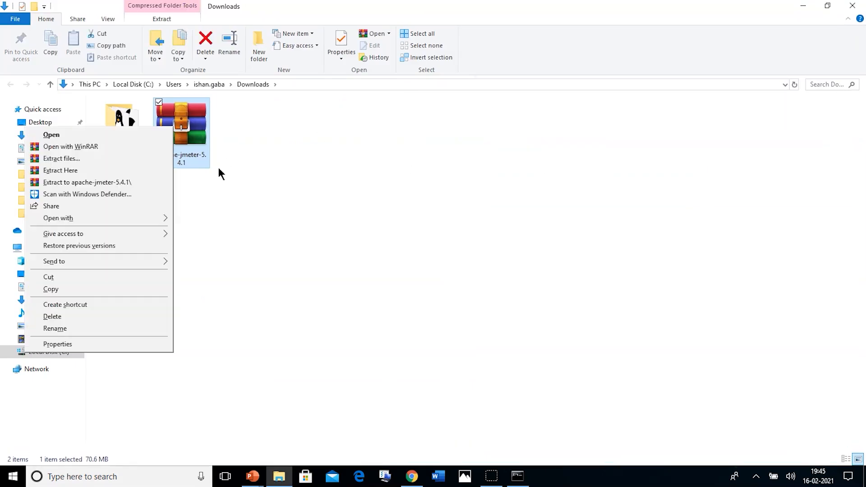
{"action": "left_click", "coordinate": [140, 157]}
{"action": "left_click", "coordinate": [468, 350]}
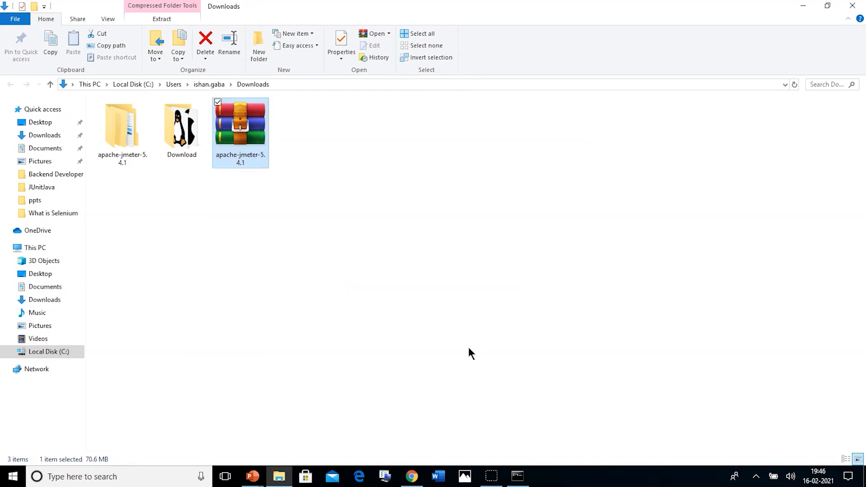
Launch JMeter from the jmeter Windows batch file in the extracted bin folder and maximize its window
{"action": "left_click", "coordinate": [130, 137]}
{"action": "double_click", "coordinate": [130, 135]}
{"action": "double_click", "coordinate": [161, 116]}
{"action": "double_click", "coordinate": [150, 116]}
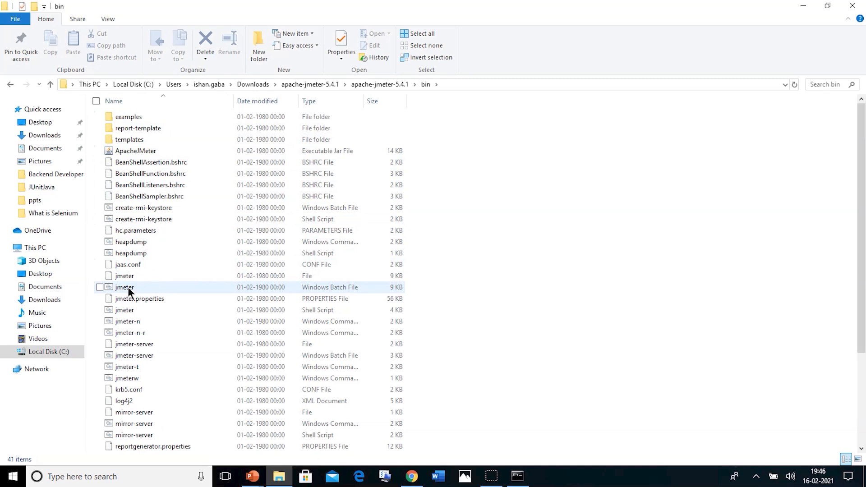
{"action": "double_click", "coordinate": [129, 287]}
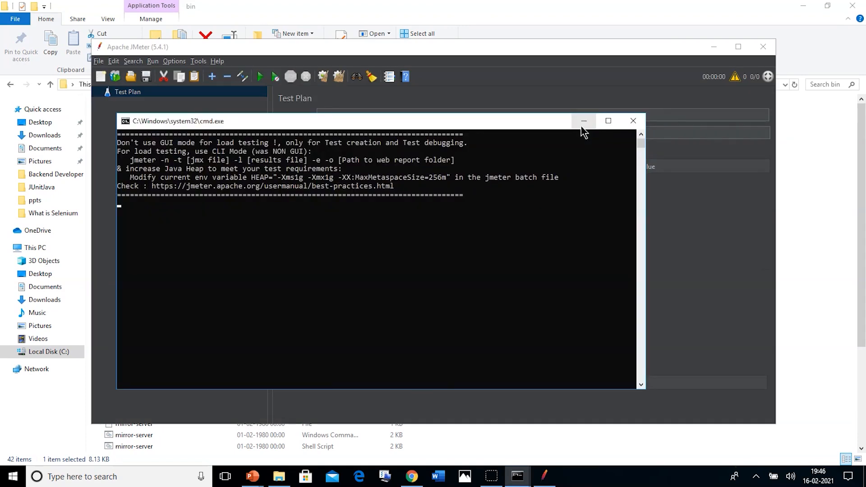
{"action": "left_click", "coordinate": [583, 122]}
{"action": "left_click", "coordinate": [738, 47]}
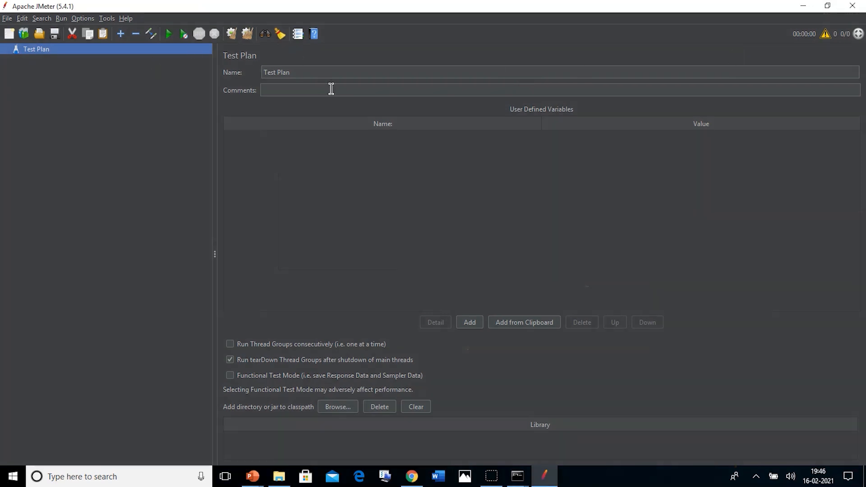
Rename the test plan FirstJMeter and save it as FirstJMeter.jmx in the bin folder
{"action": "left_click", "coordinate": [307, 71]}
{"action": "key", "text": "ctrl+a"}
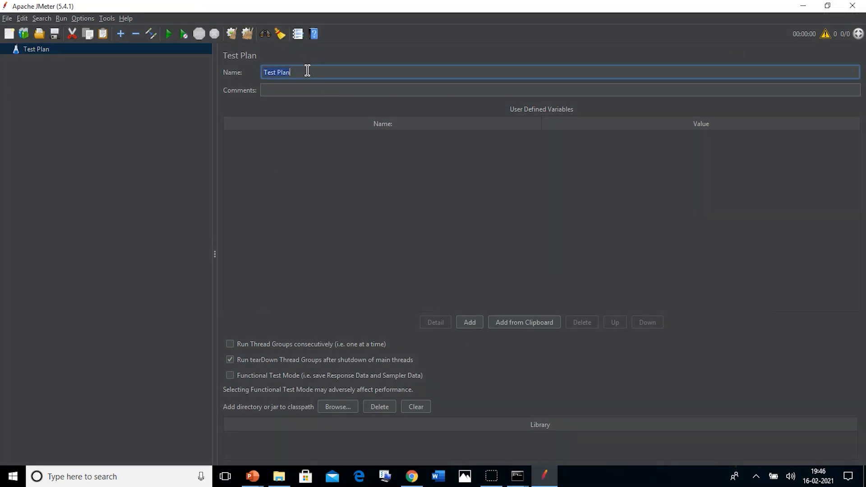
{"action": "type", "text": "FirstJMeter"}
{"action": "left_click", "coordinate": [54, 33]}
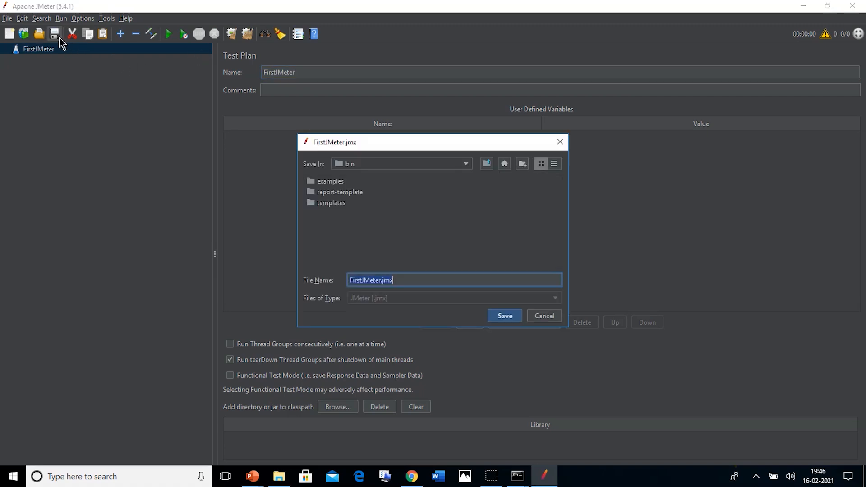
{"action": "left_click", "coordinate": [503, 317]}
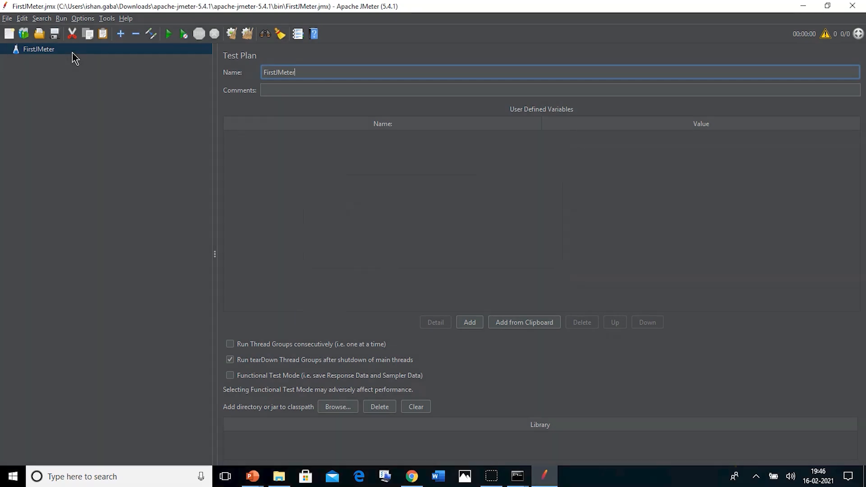
Add a Thread Group to the FirstJMeter test plan
{"action": "right_click", "coordinate": [73, 52]}
{"action": "mouse_move", "coordinate": [79, 58]}
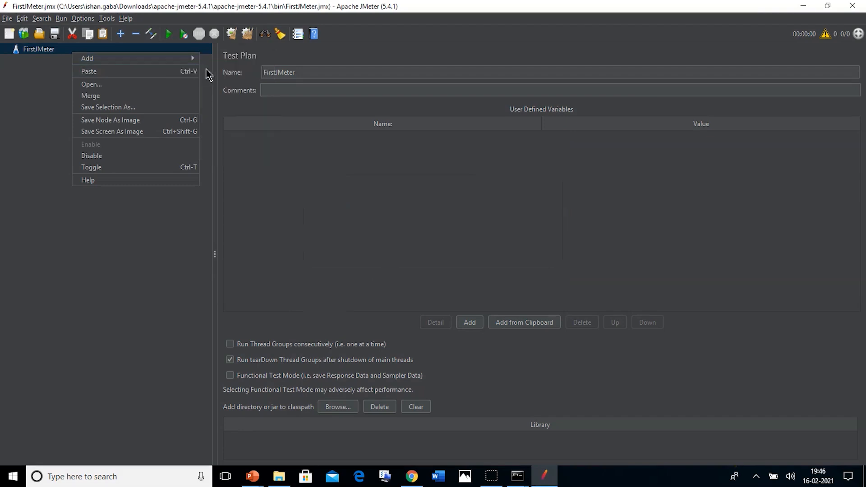
{"action": "mouse_move", "coordinate": [201, 57]}
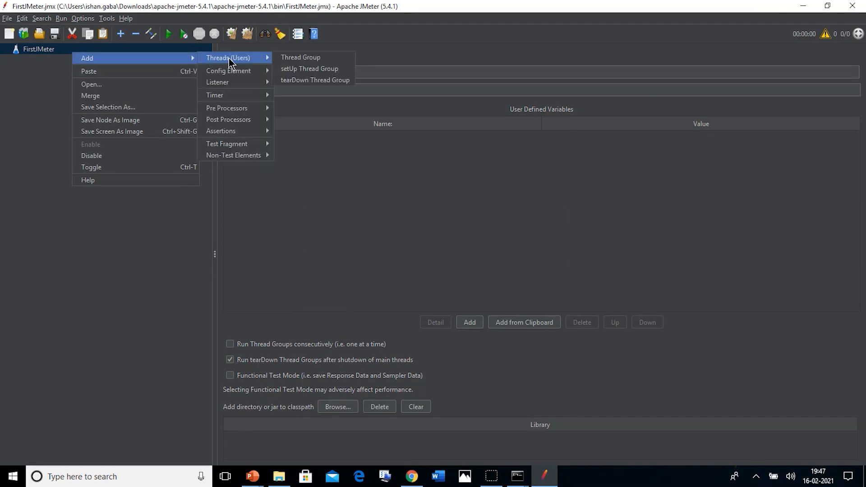
{"action": "left_click", "coordinate": [286, 60]}
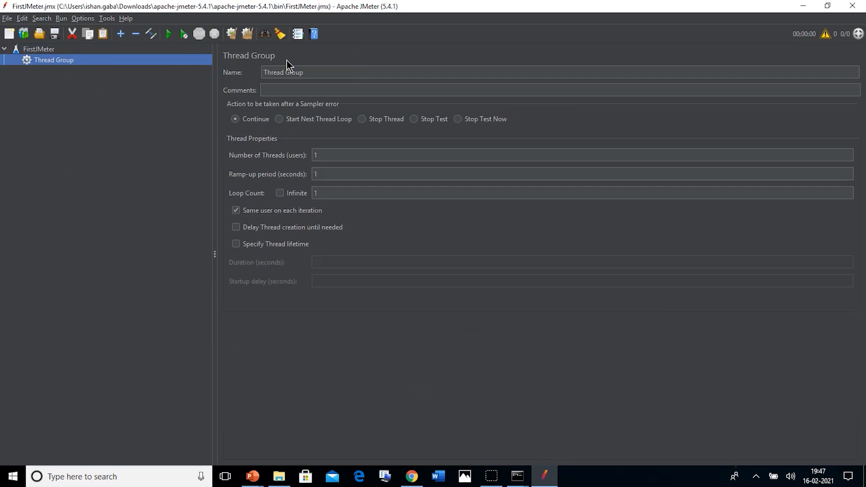
Rename the new thread group as JMeter
{"action": "left_click", "coordinate": [310, 72]}
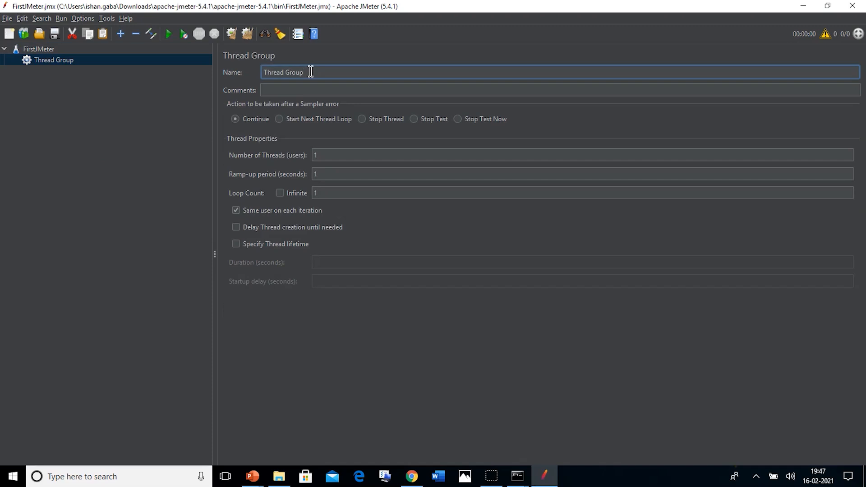
{"action": "key", "text": "ctrl+a"}
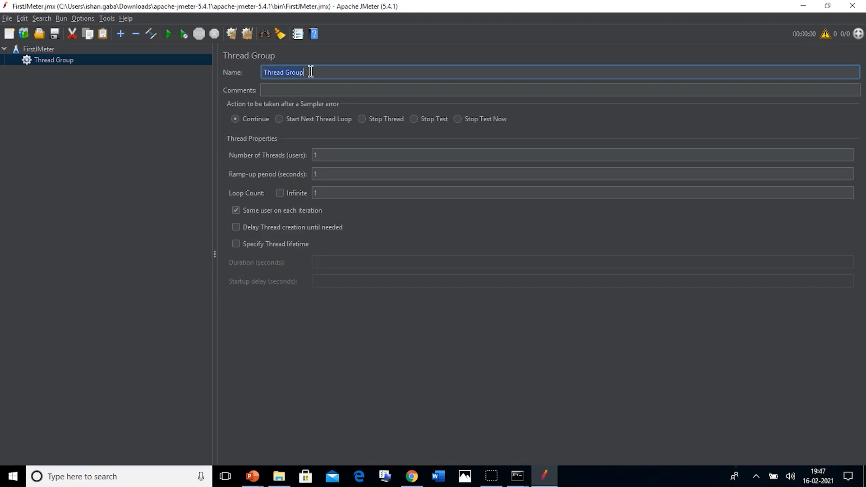
{"action": "type", "text": "Jme"}
{"action": "key", "text": "BackSpace"}
{"action": "key", "text": "BackSpace"}
{"action": "key", "text": "BackSpace"}
{"action": "type", "text": "JMeter"}
Add an HTTP Request sampler to the JMeter thread group
{"action": "left_click", "coordinate": [134, 61]}
{"action": "right_click", "coordinate": [134, 61]}
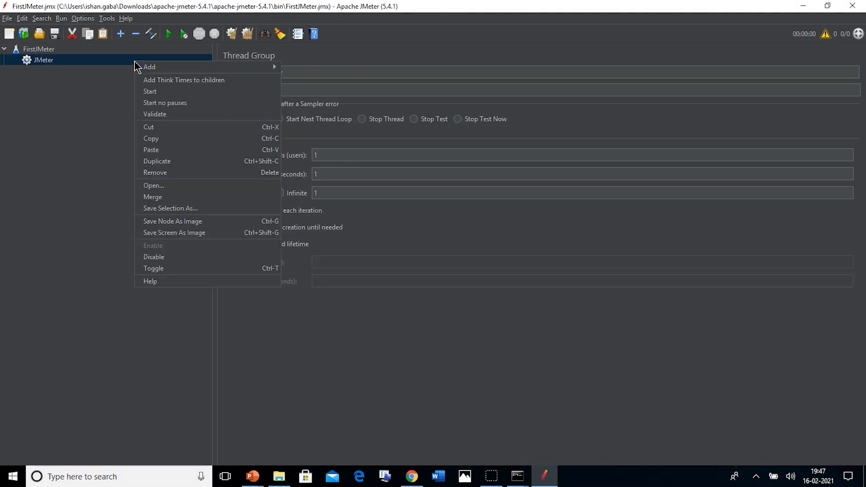
{"action": "mouse_move", "coordinate": [137, 67]}
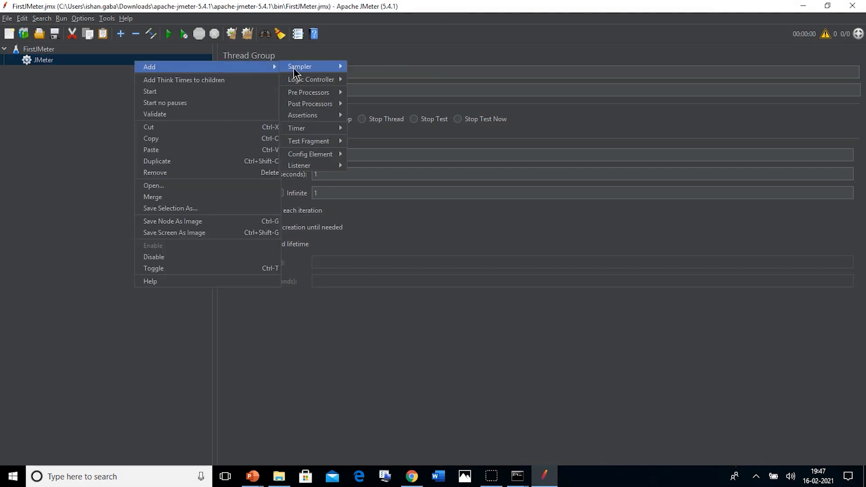
{"action": "mouse_move", "coordinate": [297, 71]}
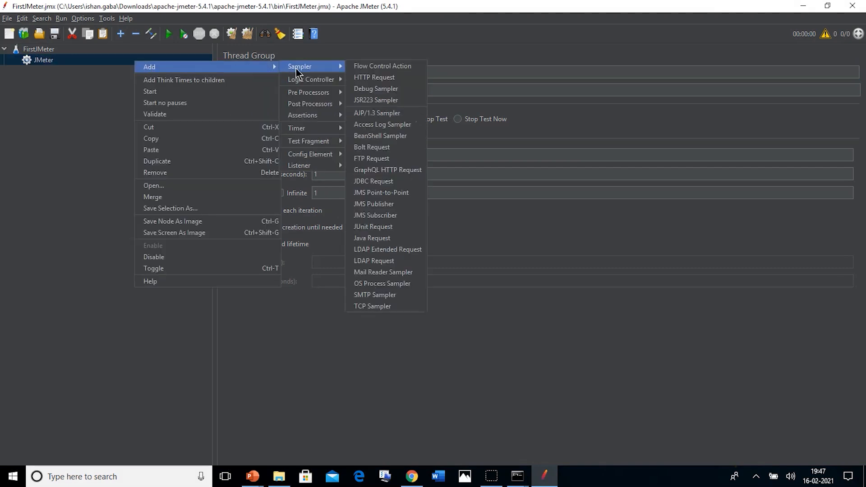
{"action": "left_click", "coordinate": [363, 78]}
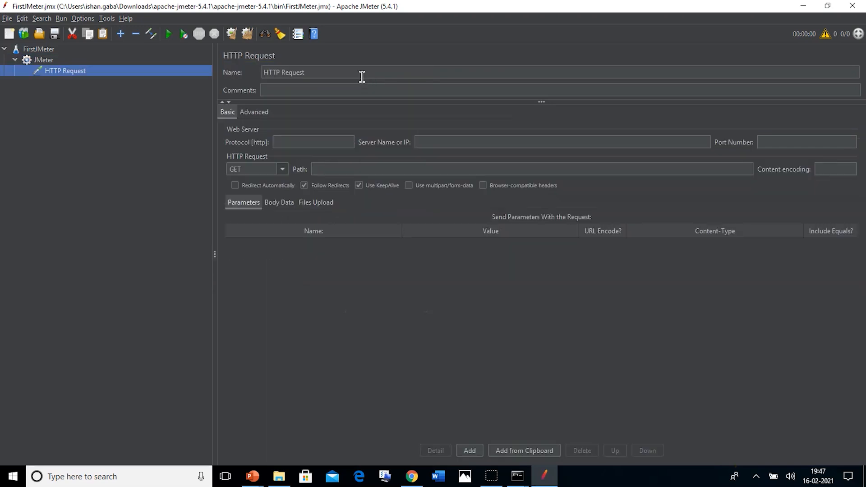
Rename the HTTP Request sampler as HomePages
{"action": "left_click", "coordinate": [309, 72]}
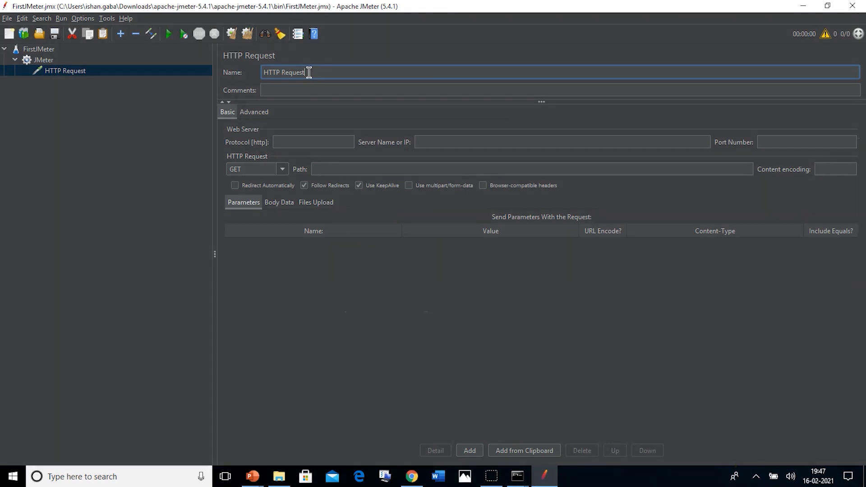
{"action": "key", "text": "ctrl+a"}
{"action": "type", "text": "HomePages"}
Open the Simplilearn home page in a new Chrome tab and copy its web address
{"action": "left_click", "coordinate": [412, 476]}
{"action": "left_click", "coordinate": [146, 9]}
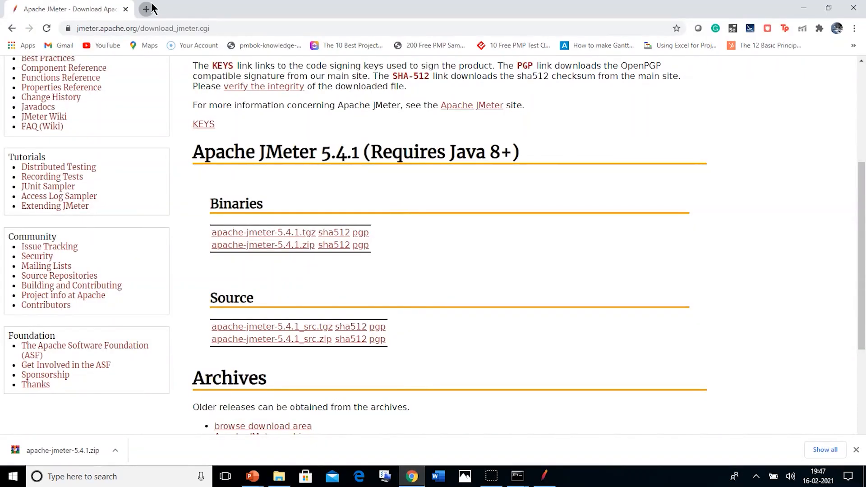
{"action": "type", "text": "simpl"}
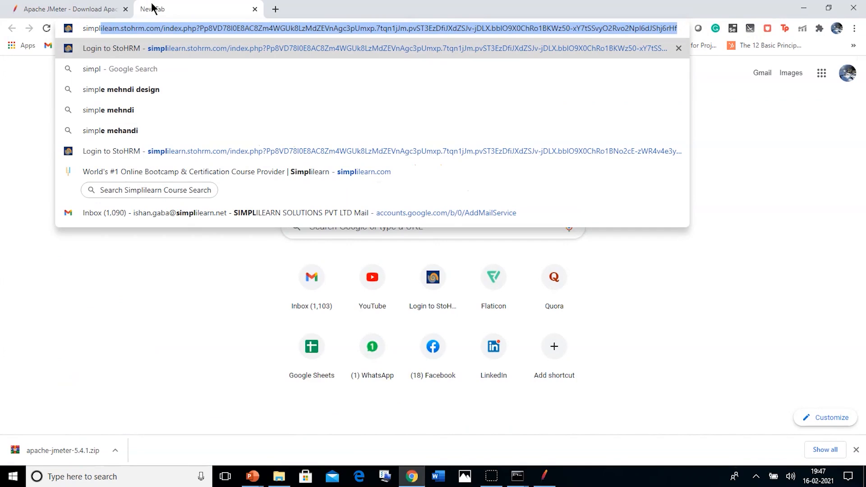
{"action": "key", "text": "Up"}
{"action": "key", "text": "Up"}
{"action": "key", "text": "Return"}
{"action": "left_click", "coordinate": [154, 27]}
{"action": "key", "text": "ctrl+c"}
{"action": "key", "text": "alt+Tab"}
{"action": "left_click", "coordinate": [478, 142]}
{"action": "key", "text": "ctrl+v"}
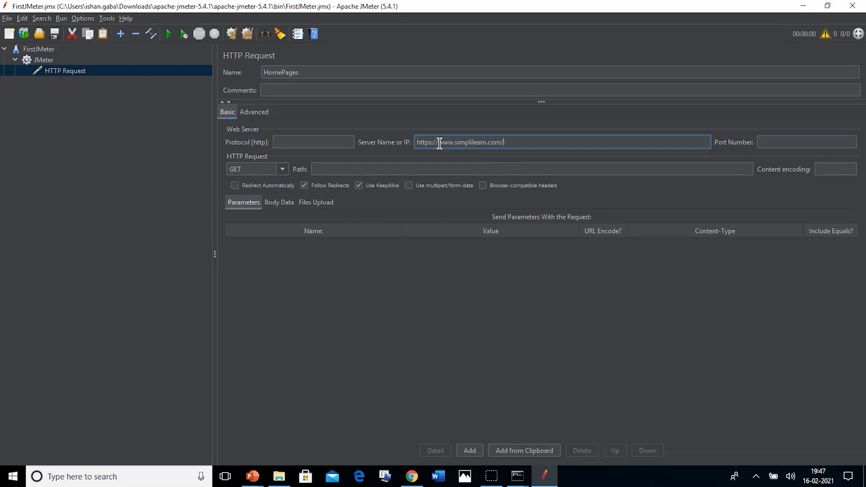
{"action": "left_click_drag", "start_coordinate": [439, 143], "coordinate": [410, 142]}
{"action": "key", "text": "BackSpace"}
{"action": "key", "text": "Right"}
{"action": "key", "text": "Right"}
{"action": "left_click", "coordinate": [379, 170]}
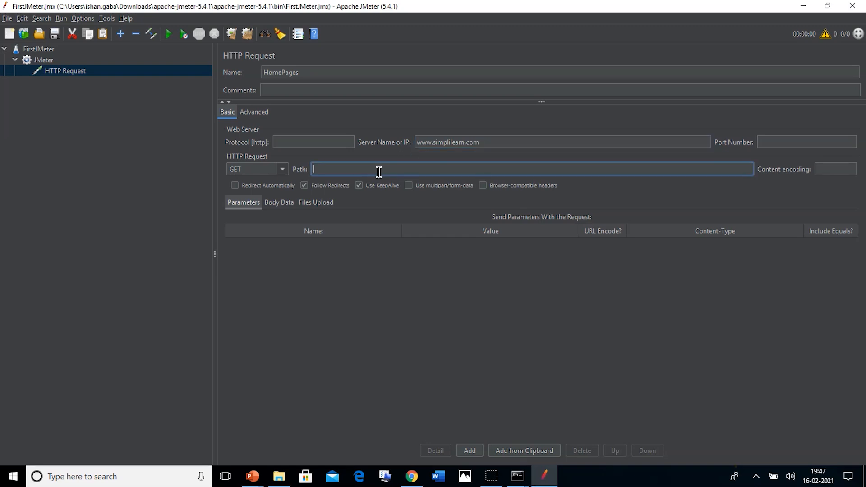
{"action": "type", "text": "/"}
Add a View Results in Table listener to the JMeter thread group
{"action": "right_click", "coordinate": [103, 72]}
{"action": "mouse_move", "coordinate": [113, 77]}
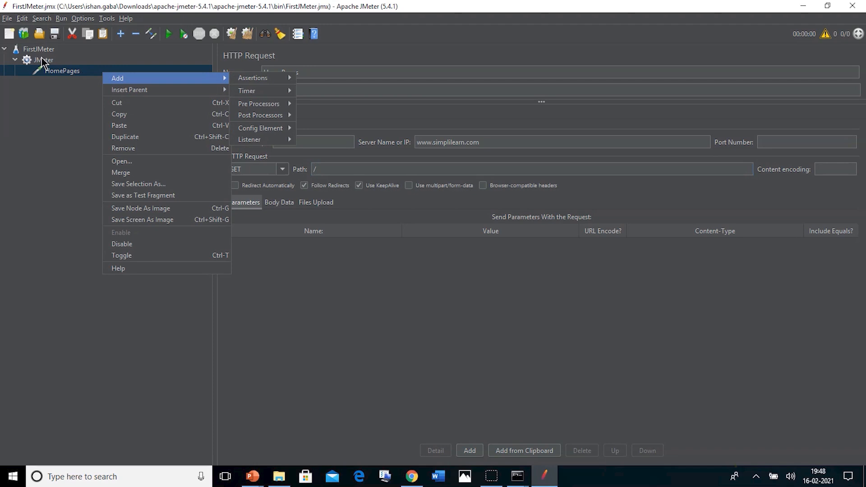
{"action": "right_click", "coordinate": [41, 61]}
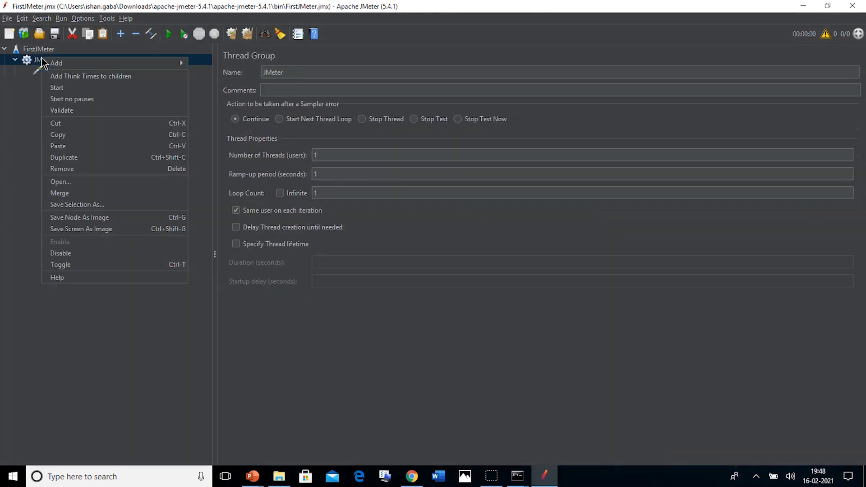
{"action": "mouse_move", "coordinate": [59, 64]}
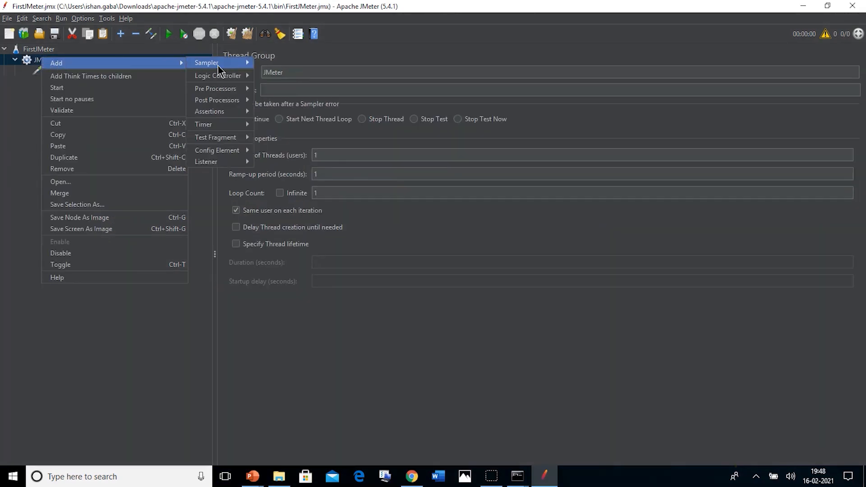
{"action": "mouse_move", "coordinate": [219, 63]}
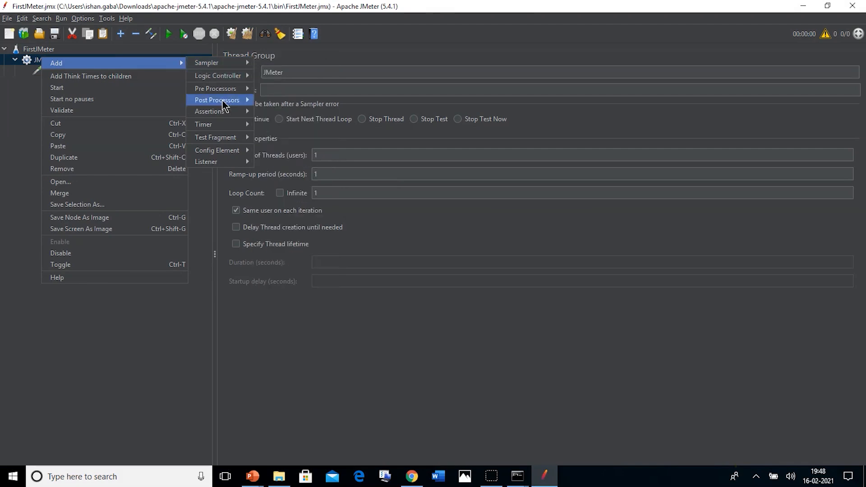
{"action": "mouse_move", "coordinate": [231, 166]}
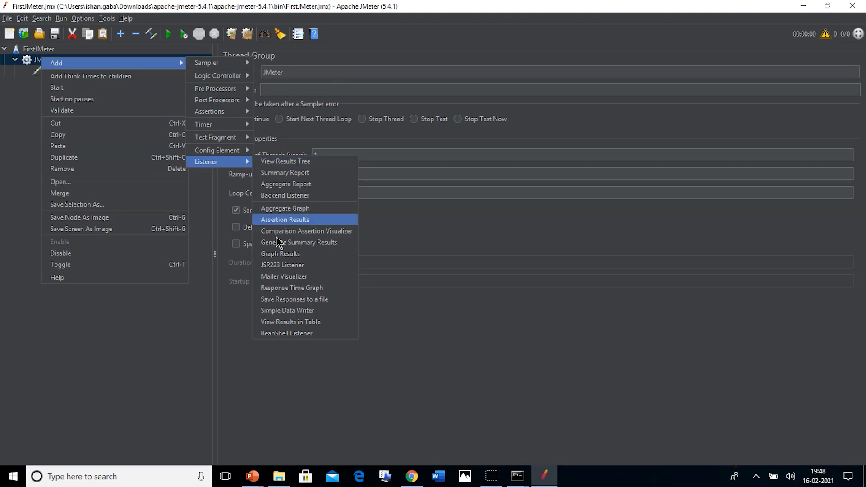
{"action": "left_click", "coordinate": [298, 324]}
Add a View Results Tree listener to the JMeter thread group
{"action": "right_click", "coordinate": [51, 60]}
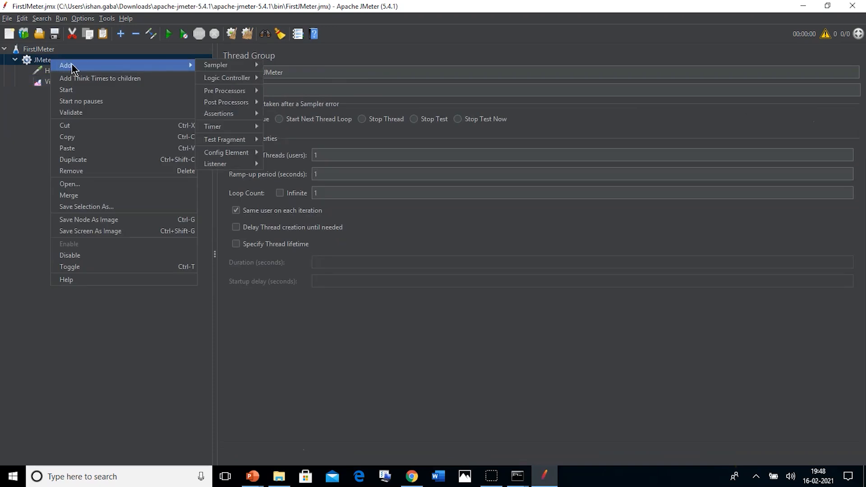
{"action": "mouse_move", "coordinate": [192, 69]}
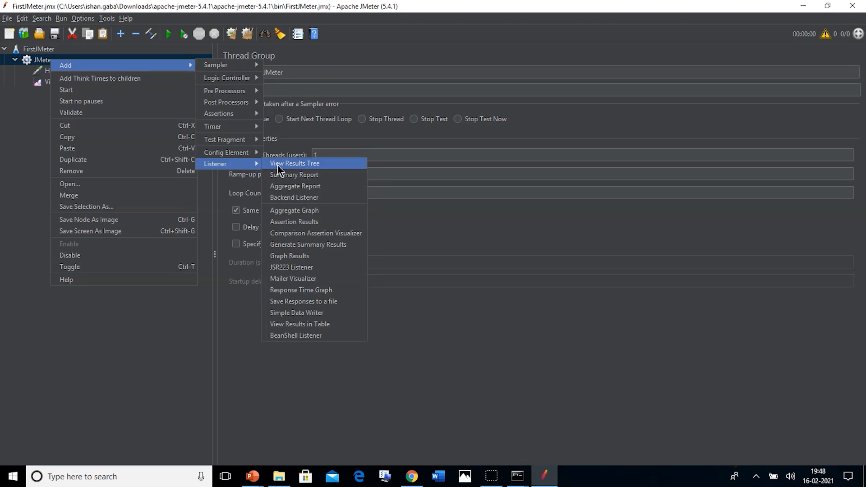
{"action": "left_click", "coordinate": [279, 167]}
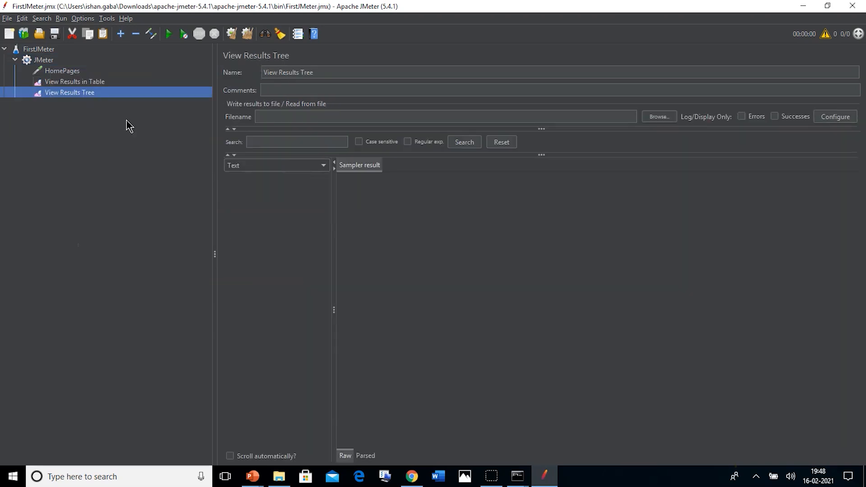
{"action": "left_click", "coordinate": [91, 59]}
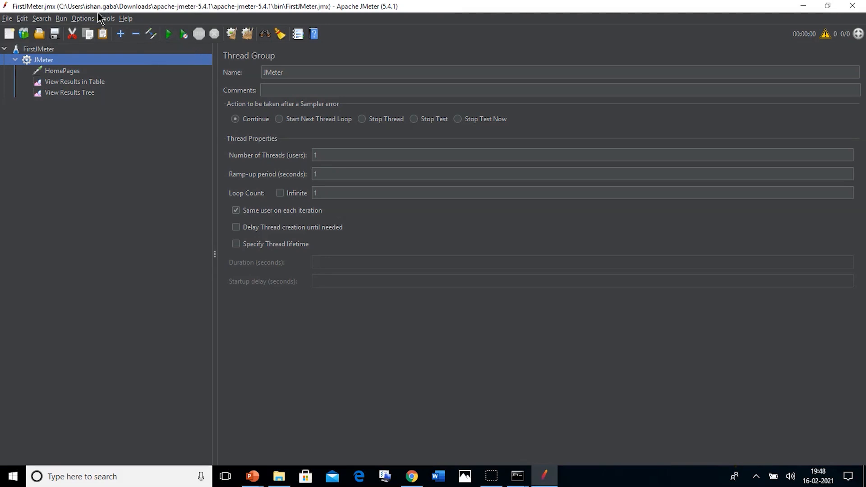
{"action": "left_click", "coordinate": [60, 20]}
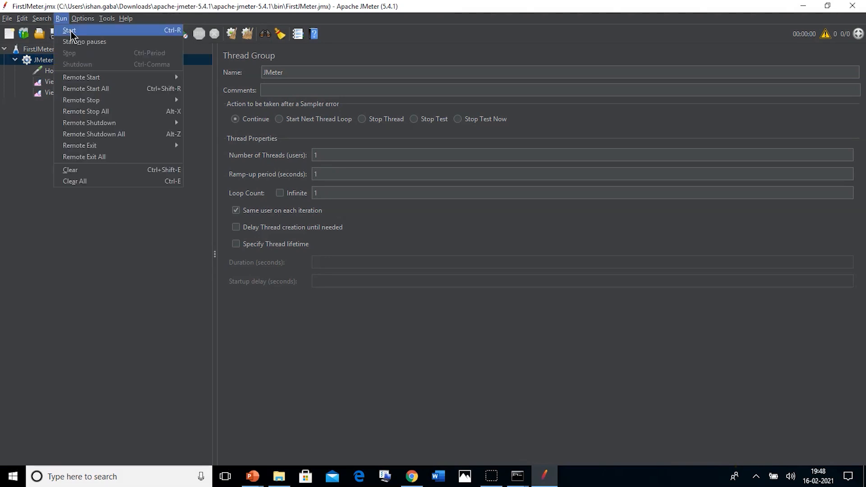
{"action": "left_click", "coordinate": [203, 92]}
{"action": "left_click", "coordinate": [127, 60]}
{"action": "right_click", "coordinate": [128, 60]}
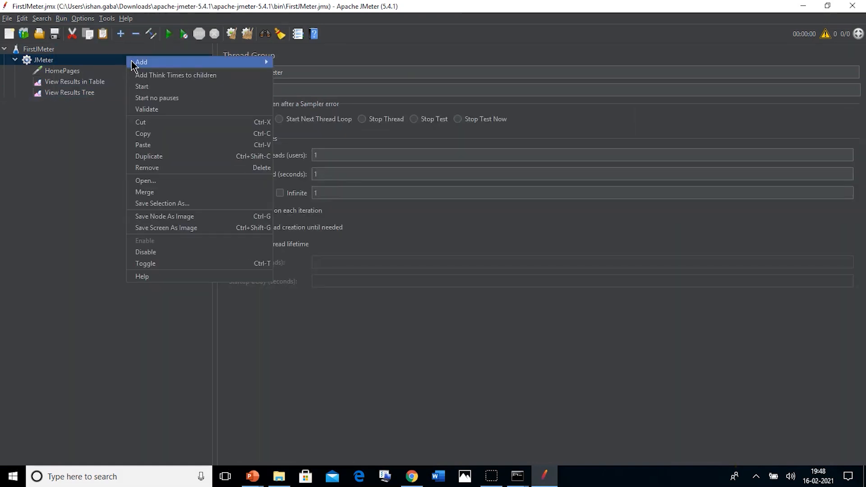
{"action": "mouse_move", "coordinate": [133, 65]}
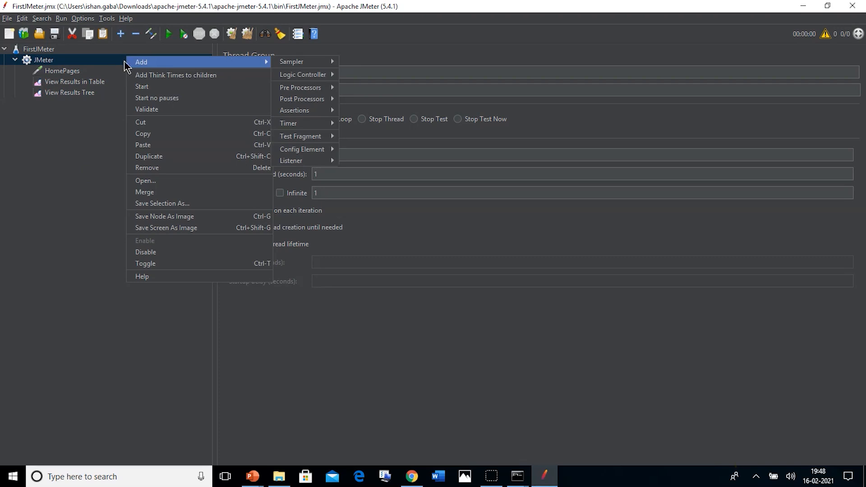
{"action": "left_click", "coordinate": [117, 62]}
Run the test plan and check its results in both the View Results in Table and View Results Tree listeners
{"action": "left_click", "coordinate": [170, 36]}
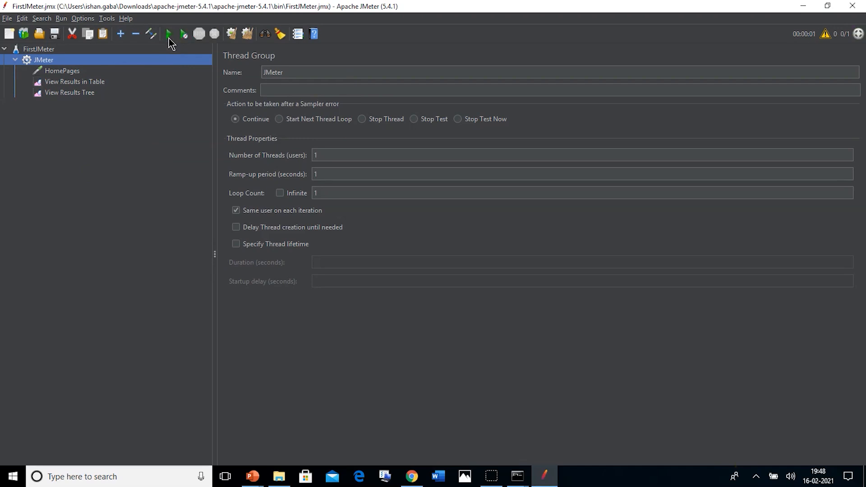
{"action": "left_click", "coordinate": [124, 82]}
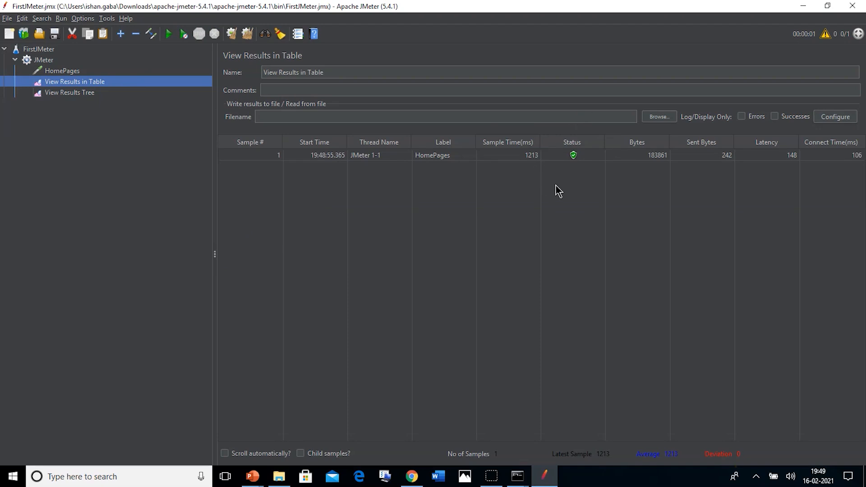
{"action": "left_click", "coordinate": [162, 94]}
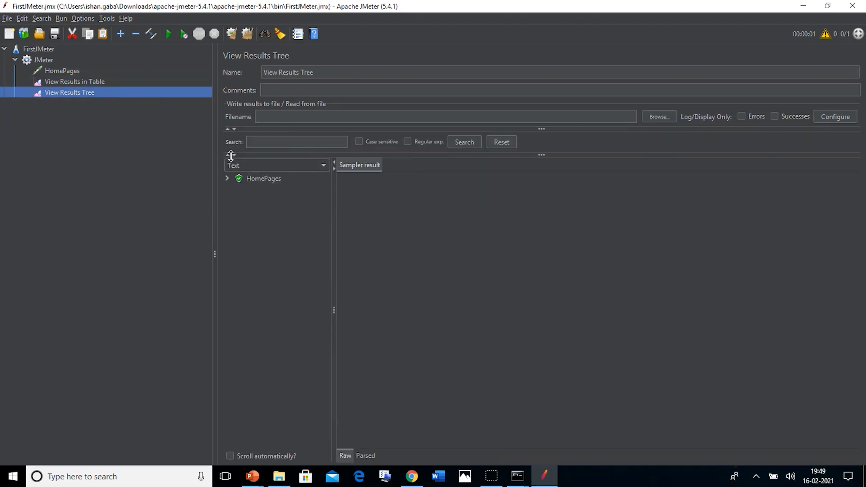
Set the JMeter thread group's number of threads to 10 and its loop count to 10
{"action": "left_click", "coordinate": [71, 73]}
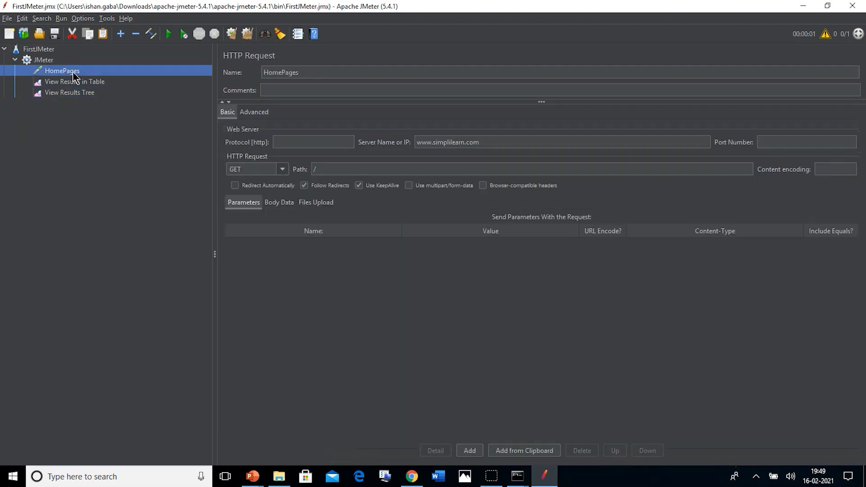
{"action": "left_click", "coordinate": [51, 61]}
{"action": "left_click", "coordinate": [320, 155]}
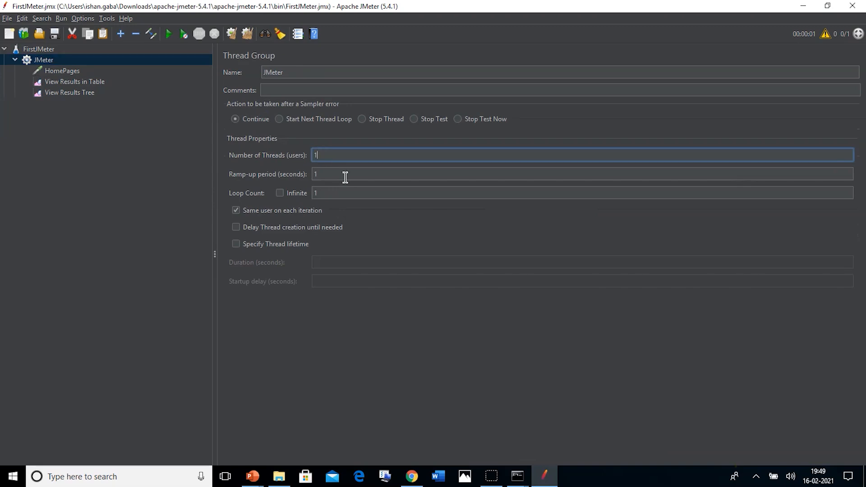
{"action": "type", "text": "0"}
{"action": "left_click", "coordinate": [343, 194]}
{"action": "type", "text": "0"}
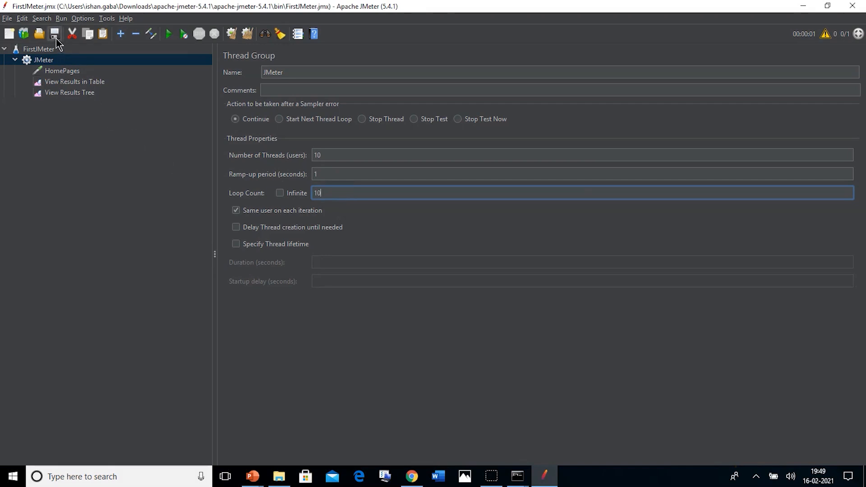
Run the test plan with the new thread settings and look through the samples in View Results in Table
{"action": "left_click", "coordinate": [167, 35]}
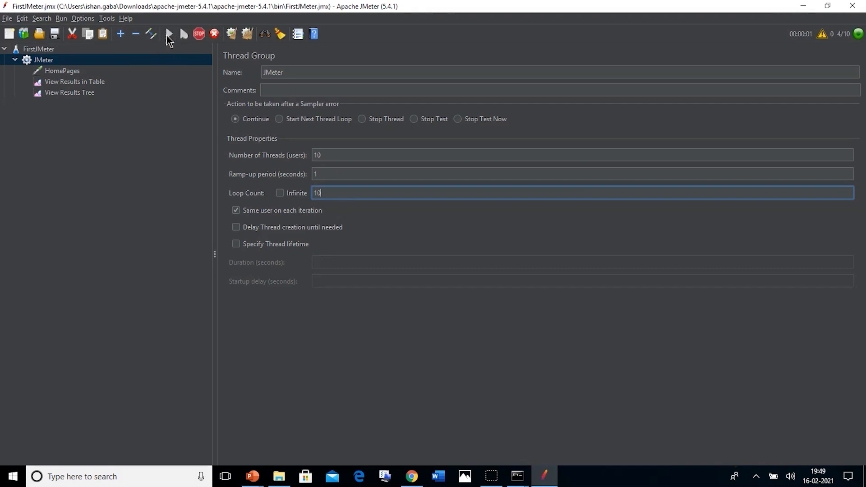
{"action": "left_click", "coordinate": [120, 82]}
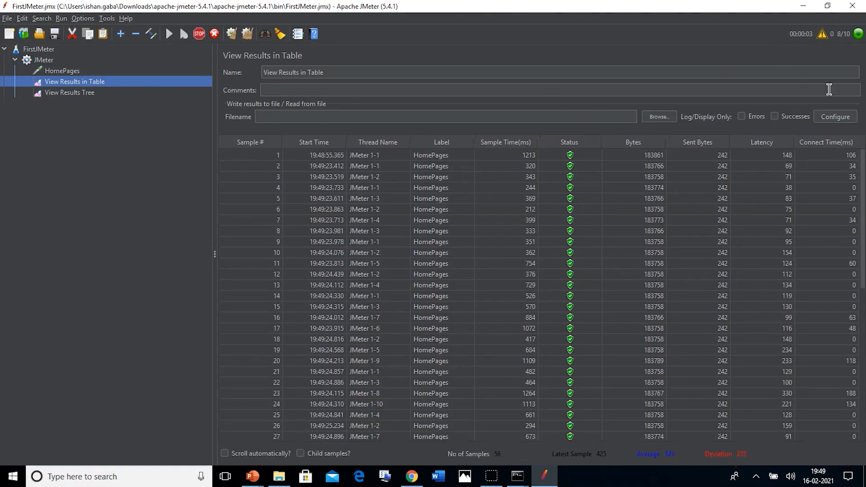
{"action": "scroll", "coordinate": [674, 356], "scroll_direction": "down", "scroll_amount": 3}
{"action": "scroll", "coordinate": [673, 357], "scroll_direction": "down", "scroll_amount": 4}
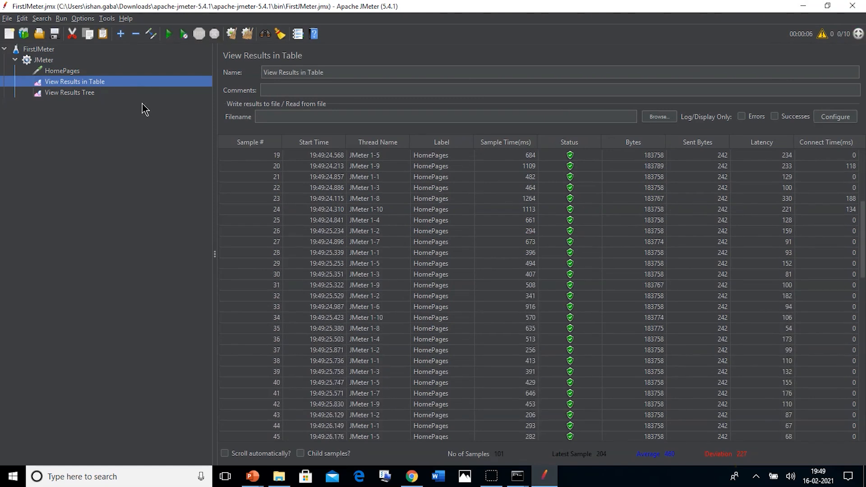
Look through the HomePages samples in View Results Tree, recheck the results table and return to the thread group settings
{"action": "left_click", "coordinate": [104, 93]}
{"action": "scroll", "coordinate": [281, 258], "scroll_direction": "down", "scroll_amount": 4}
{"action": "scroll", "coordinate": [283, 260], "scroll_direction": "down", "scroll_amount": 5}
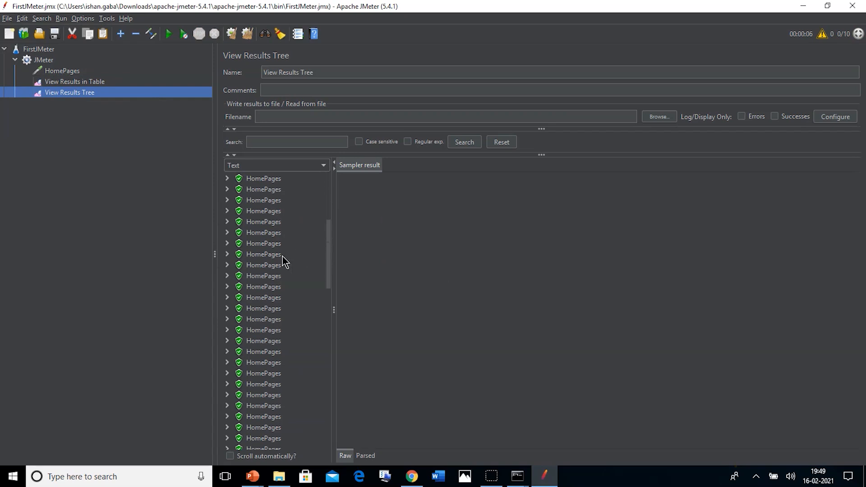
{"action": "scroll", "coordinate": [283, 259], "scroll_direction": "down", "scroll_amount": 5}
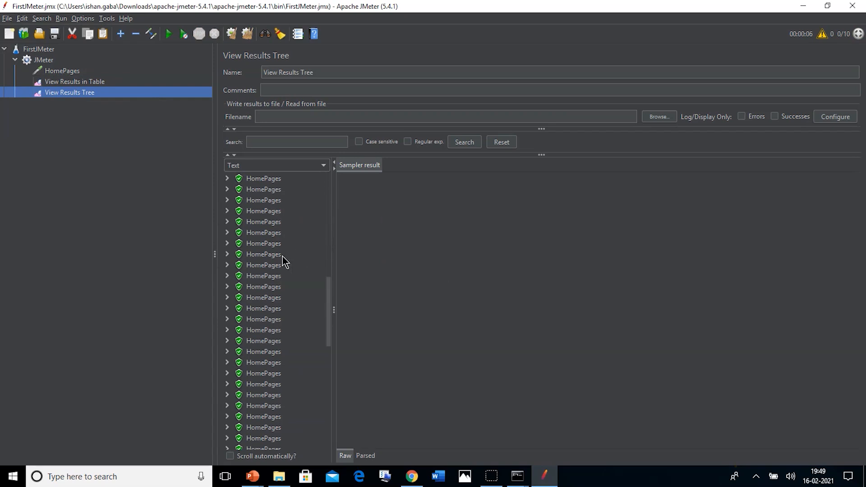
{"action": "scroll", "coordinate": [275, 259], "scroll_direction": "up", "scroll_amount": 12}
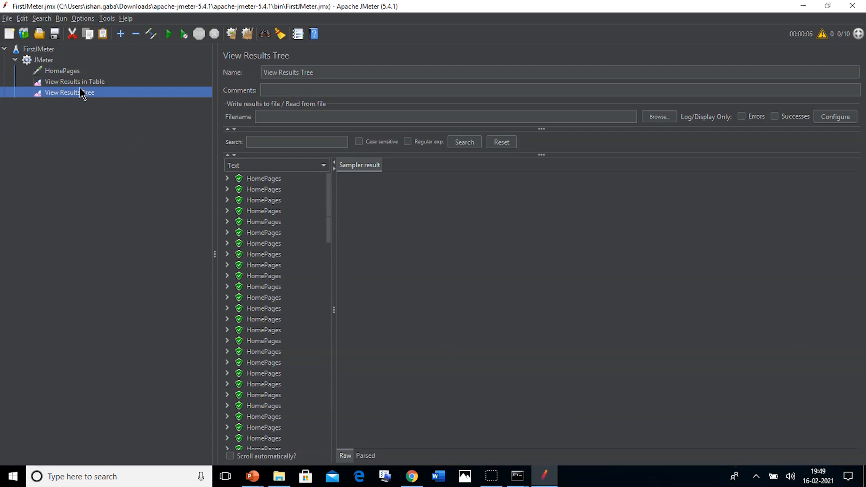
{"action": "left_click", "coordinate": [81, 86]}
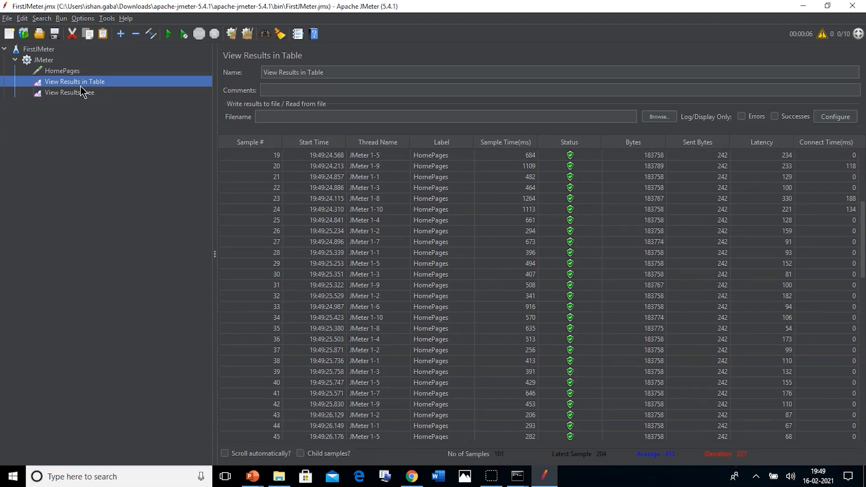
{"action": "left_click", "coordinate": [34, 63]}
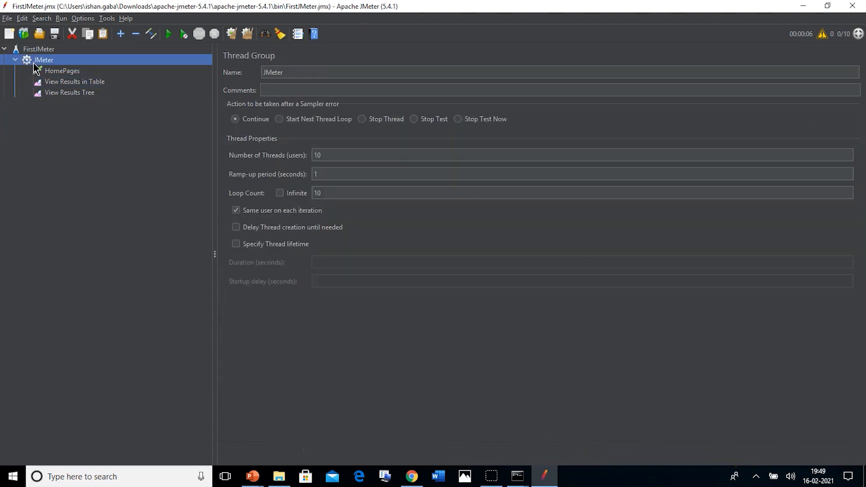